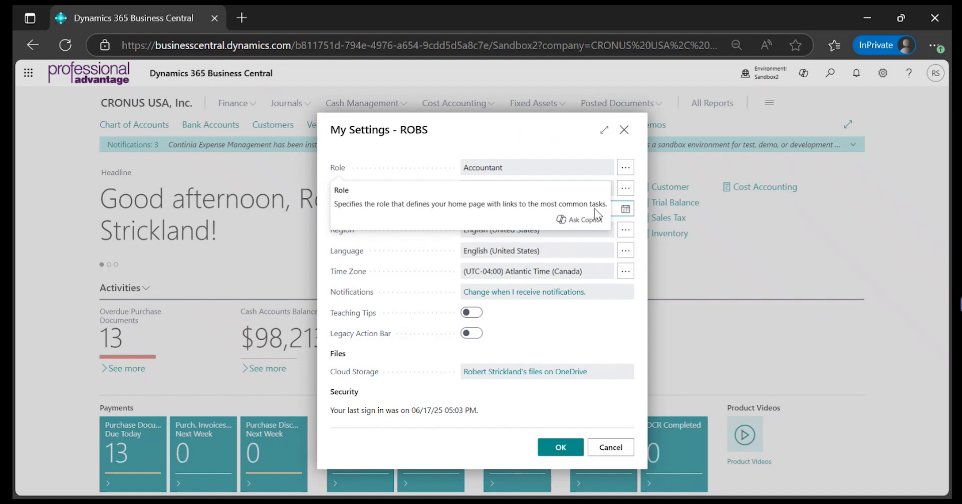
# Change the role in My Settings to 1Staff 365 Administrator and apply it.
pyautogui.moveTo(529, 166); pyautogui.dragTo(435, 165)
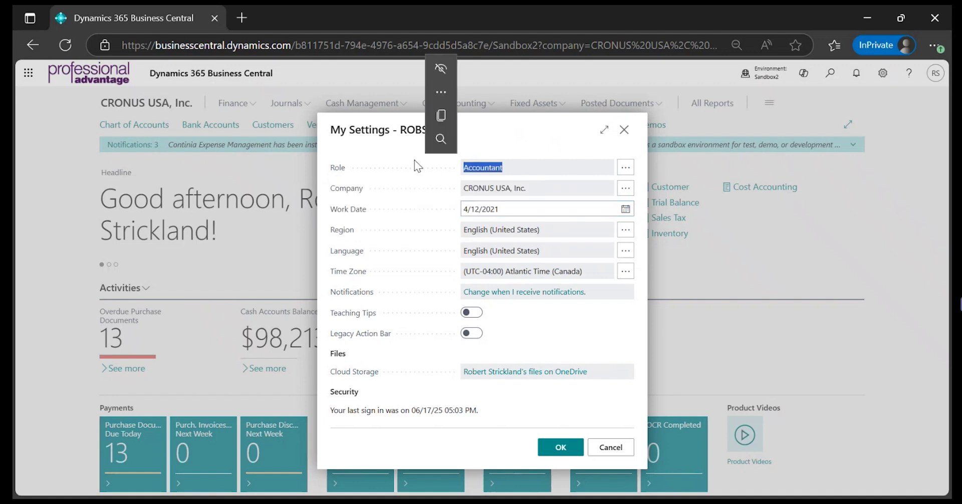
pyautogui.click(511, 129)
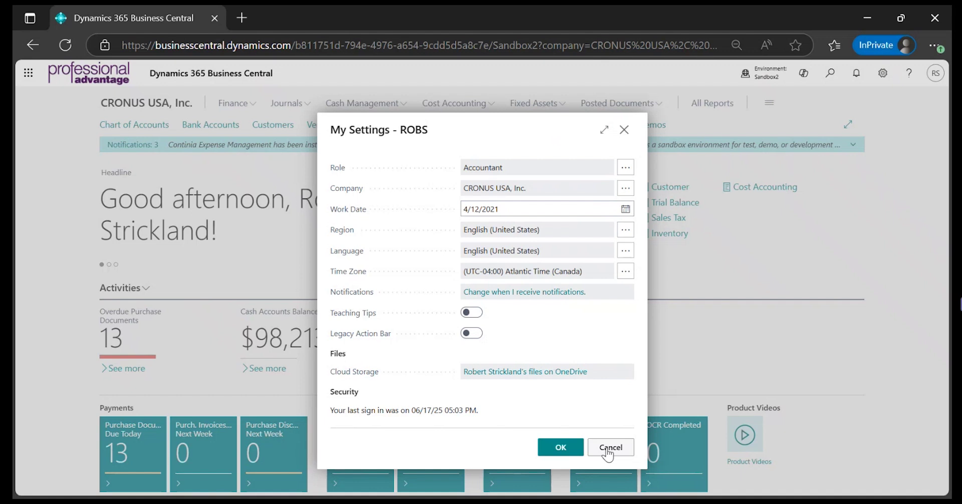
pyautogui.click(625, 168)
pyautogui.click(707, 225)
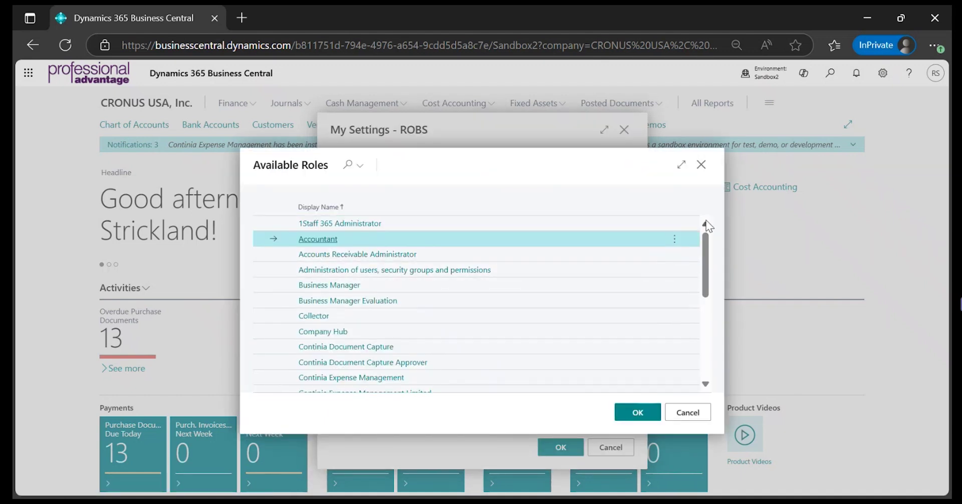
pyautogui.click(343, 226)
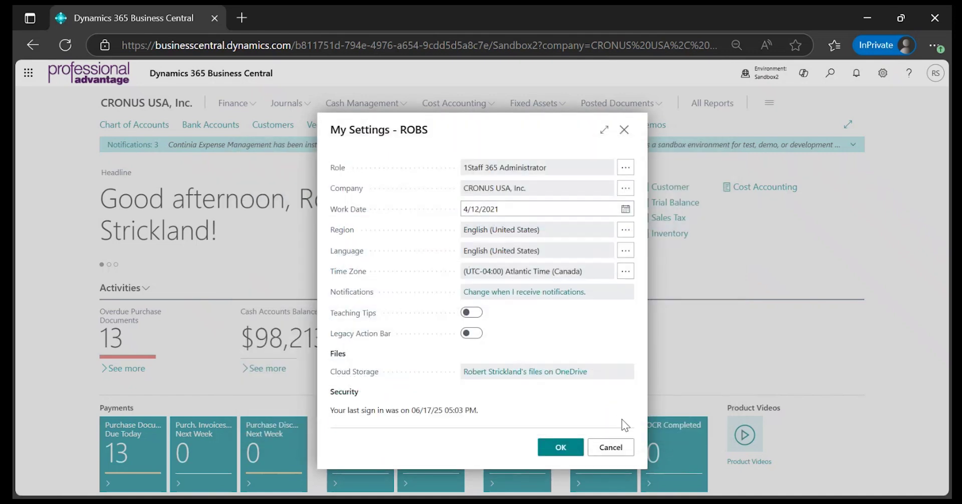
pyautogui.click(555, 451)
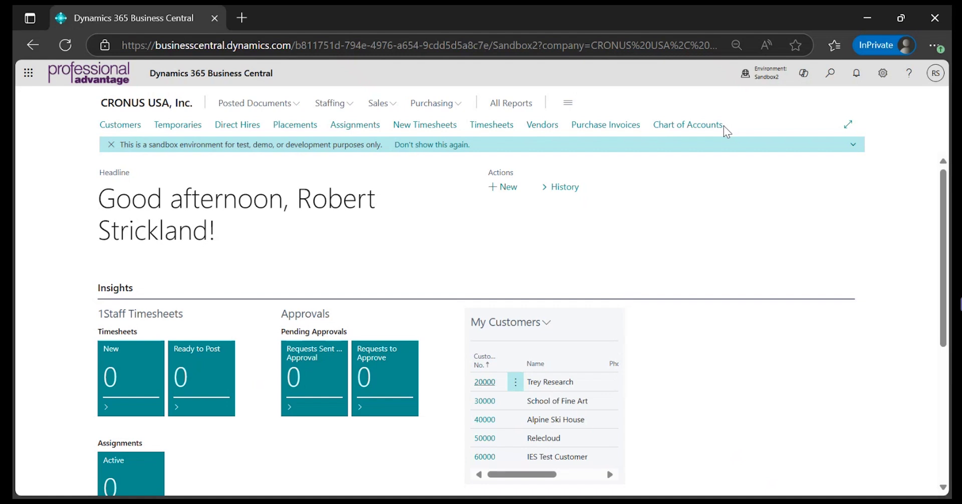
# Search for "role", open the Profiles (Roles) list and open the 1Staff 365 Administrator profile.
pyautogui.click(835, 78)
pyautogui.write('role')
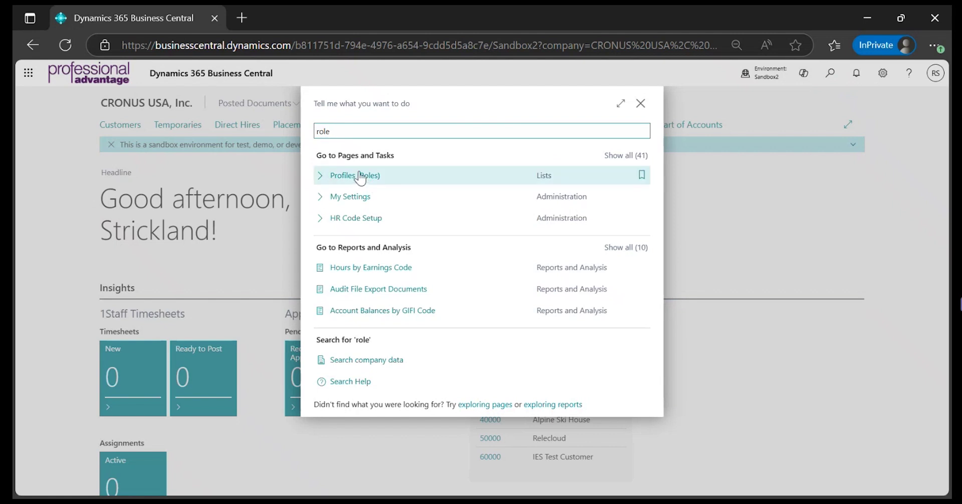
pyautogui.click(401, 174)
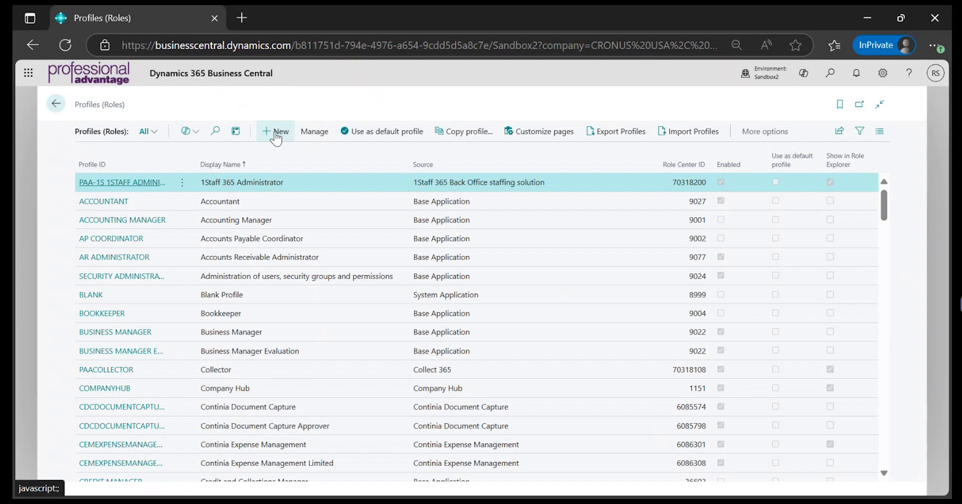
pyautogui.click(131, 183)
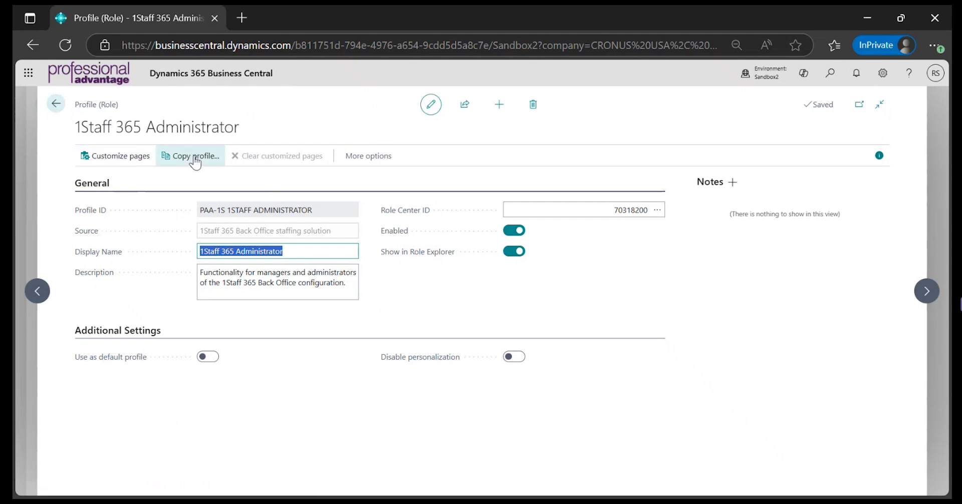
pyautogui.moveTo(76, 126); pyautogui.dragTo(281, 126)
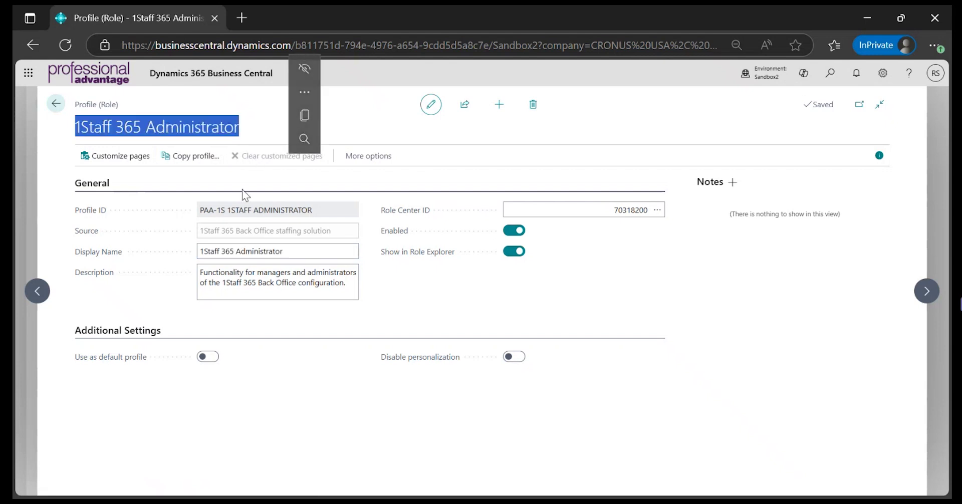
# Start a copy of the 1Staff 365 Administrator profile with the new profile ID PAA-1S 1STAFF TIME ENTRY USER.
pyautogui.click(195, 156)
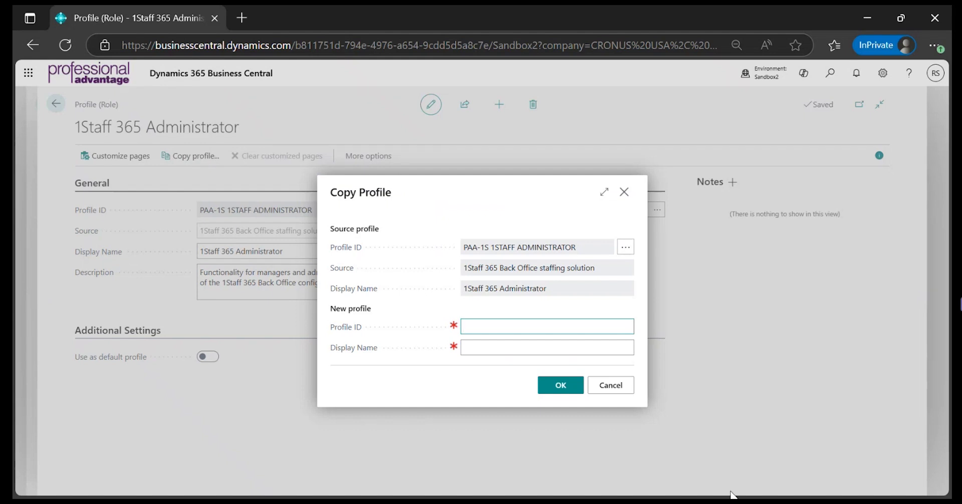
pyautogui.moveTo(581, 248); pyautogui.dragTo(451, 247)
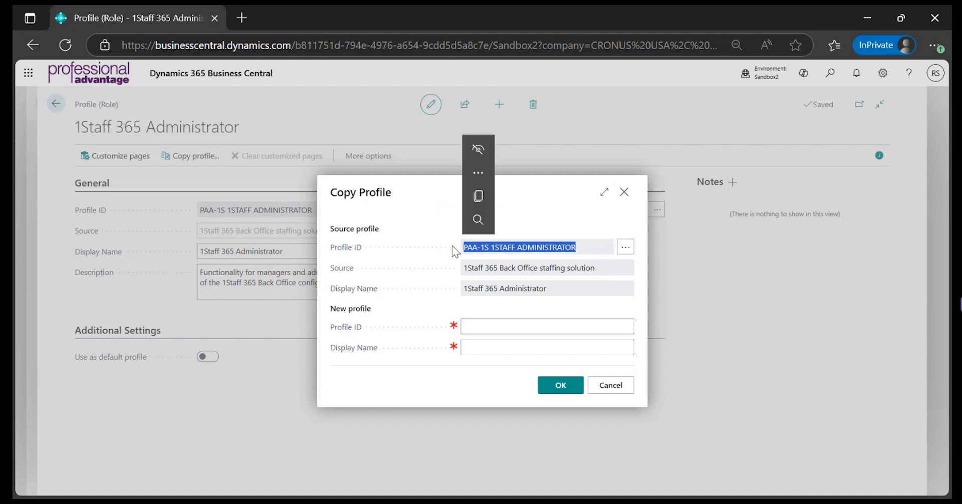
pyautogui.click(478, 196)
pyautogui.click(483, 328)
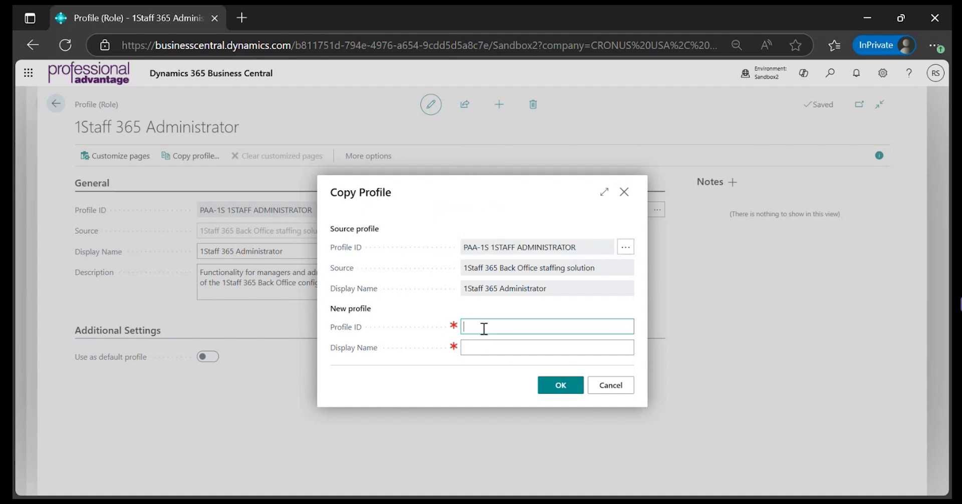
pyautogui.hotkey('ctrl', 'v')
pyautogui.press('BackSpace')
pyautogui.press('BackSpace')
pyautogui.press('BackSpace')
pyautogui.press('BackSpace')
pyautogui.press('BackSpace')
pyautogui.press('BackSpace')
pyautogui.press('BackSpace')
pyautogui.press('BackSpace')
pyautogui.press('BackSpace')
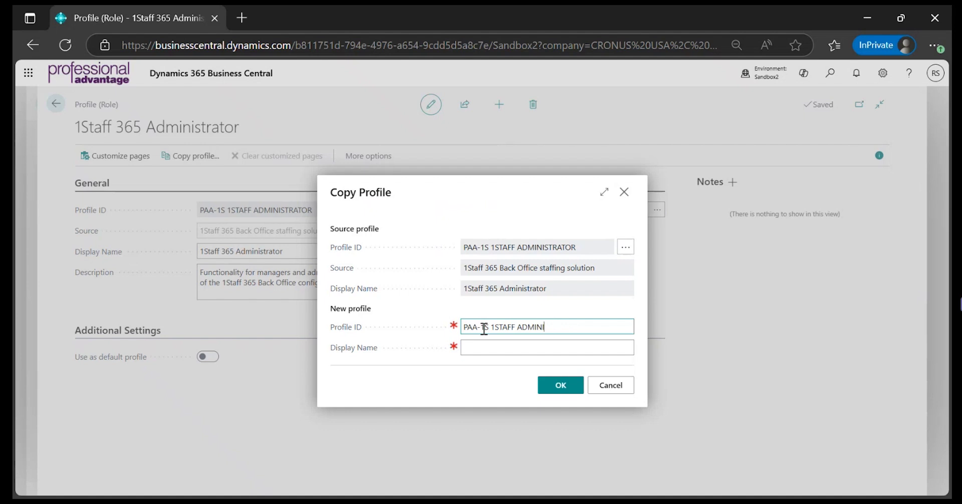
pyautogui.press('BackSpace')
pyautogui.press('BackSpace')
pyautogui.press('BackSpace')
pyautogui.press('BackSpace')
pyautogui.write('times')
pyautogui.press('BackSpace')
pyautogui.press('BackSpace')
pyautogui.press('BackSpace')
pyautogui.write('Time Entry User')
pyautogui.press('Tab')
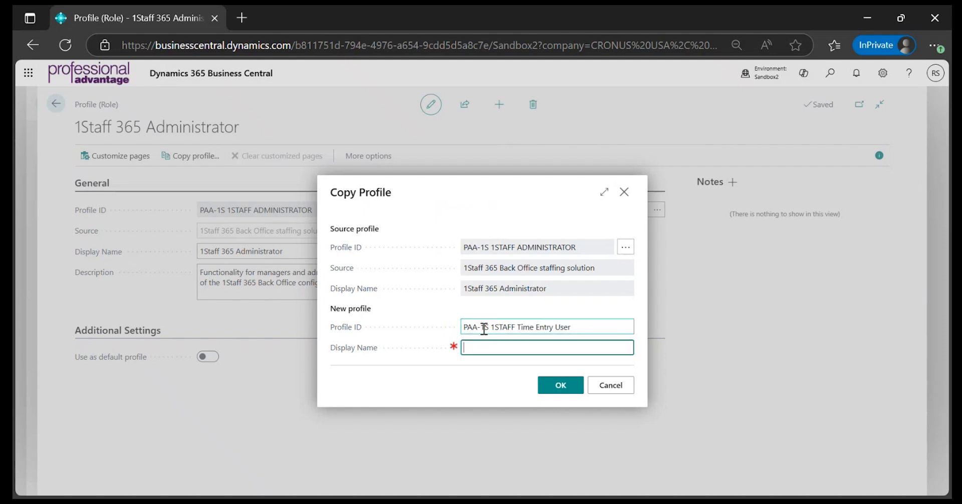
# Set the new profile's display name to 1Staff 365 Time Entry Clerk and create the copy.
pyautogui.moveTo(555, 290); pyautogui.dragTo(441, 289)
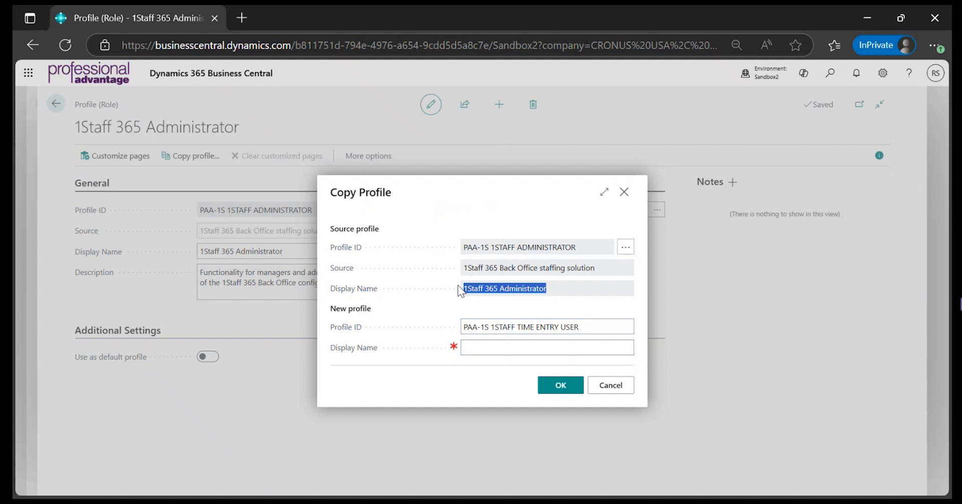
pyautogui.click(462, 242)
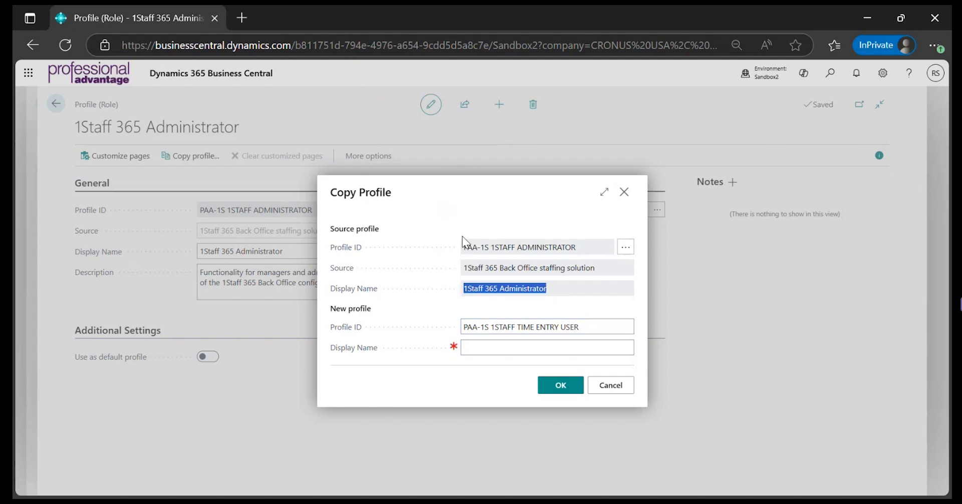
pyautogui.click(486, 347)
pyautogui.hotkey('ctrl', 'v')
pyautogui.press('BackSpace')
pyautogui.press('BackSpace')
pyautogui.press('BackSpace')
pyautogui.press('BackSpace')
pyautogui.press('BackSpace')
pyautogui.press('BackSpace')
pyautogui.press('BackSpace')
pyautogui.press('BackSpace')
pyautogui.press('BackSpace')
pyautogui.press('BackSpace')
pyautogui.press('BackSpace')
pyautogui.press('BackSpace')
pyautogui.press('BackSpace')
pyautogui.press('BackSpace')
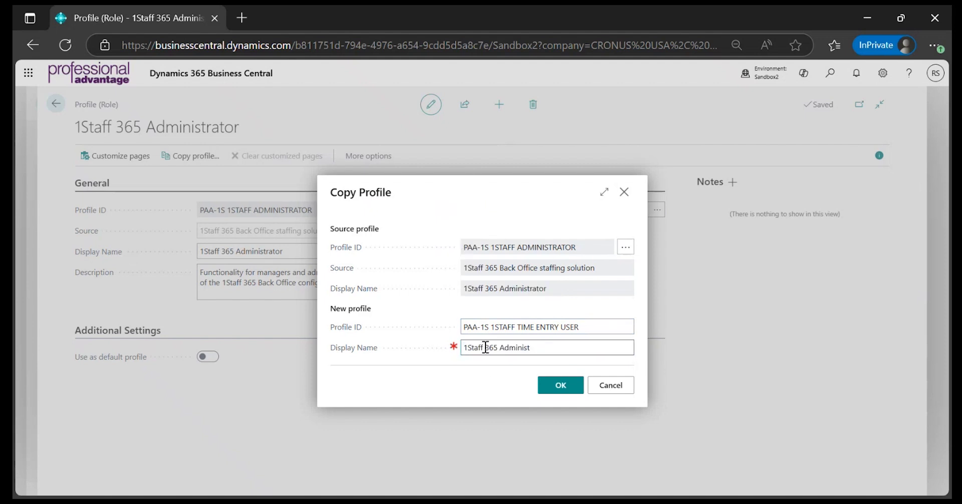
pyautogui.write('Time Entry Clerk')
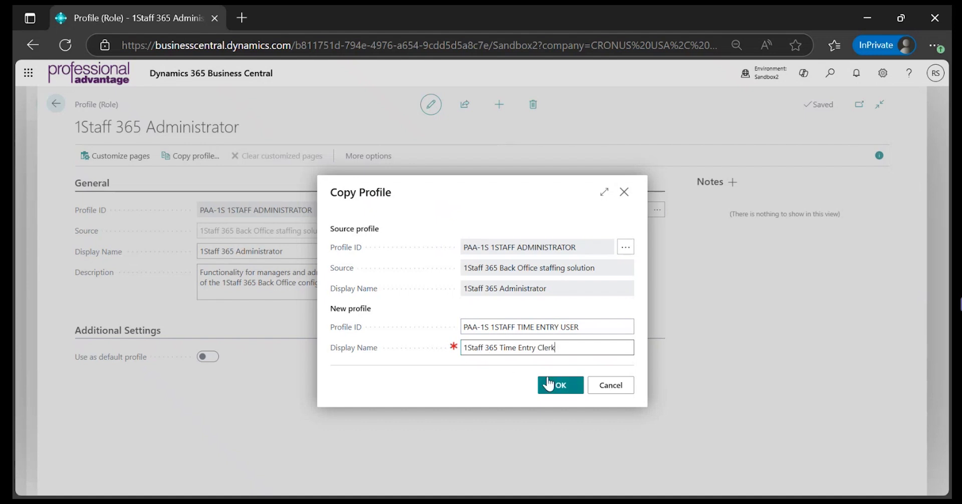
pyautogui.click(562, 386)
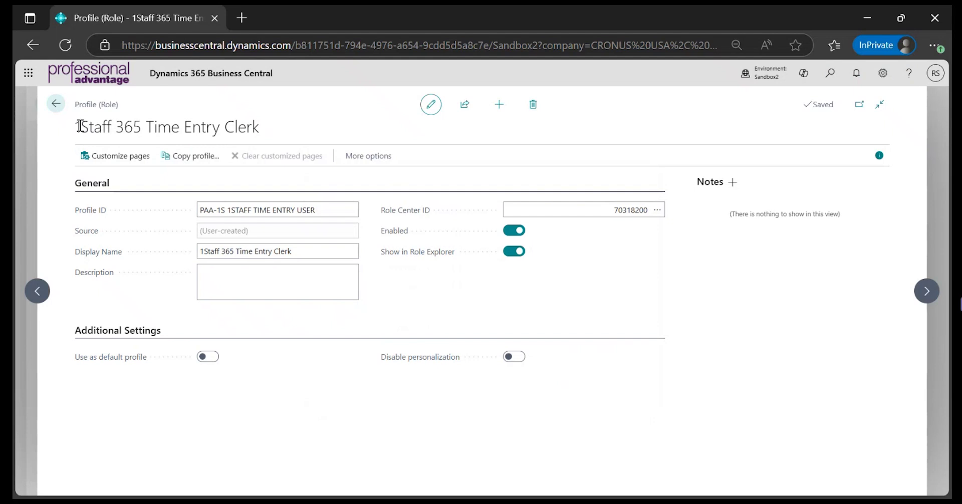
# Open page customization for the new 1Staff 365 Time Entry Clerk profile.
pyautogui.moveTo(80, 126); pyautogui.dragTo(252, 127)
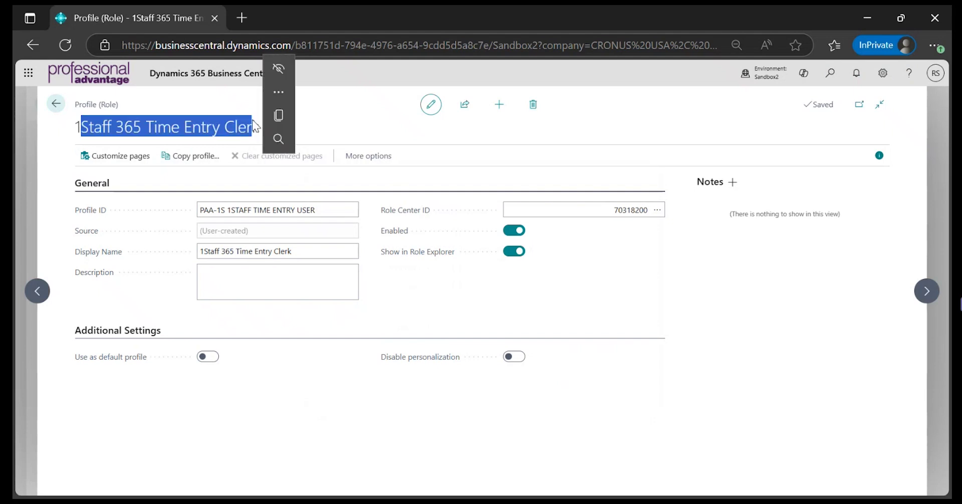
pyautogui.click(78, 125)
pyautogui.moveTo(75, 126); pyautogui.dragTo(280, 135)
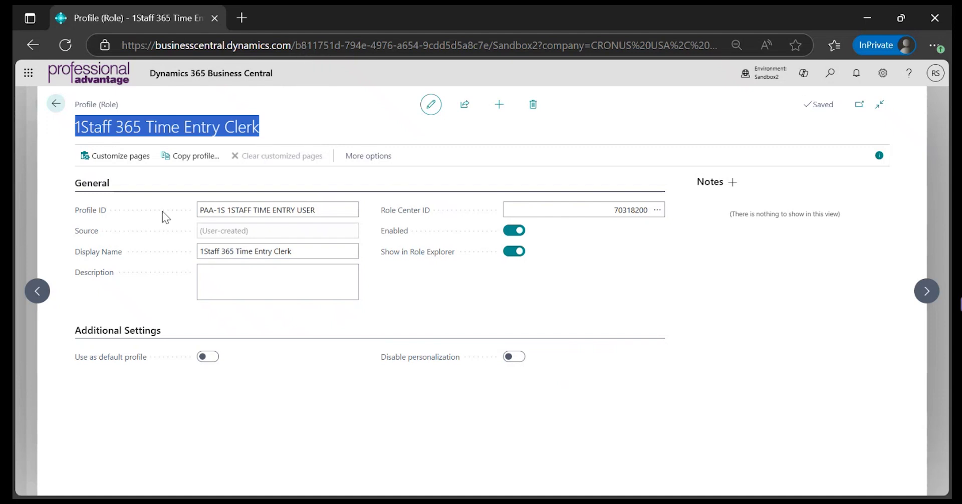
pyautogui.click(162, 177)
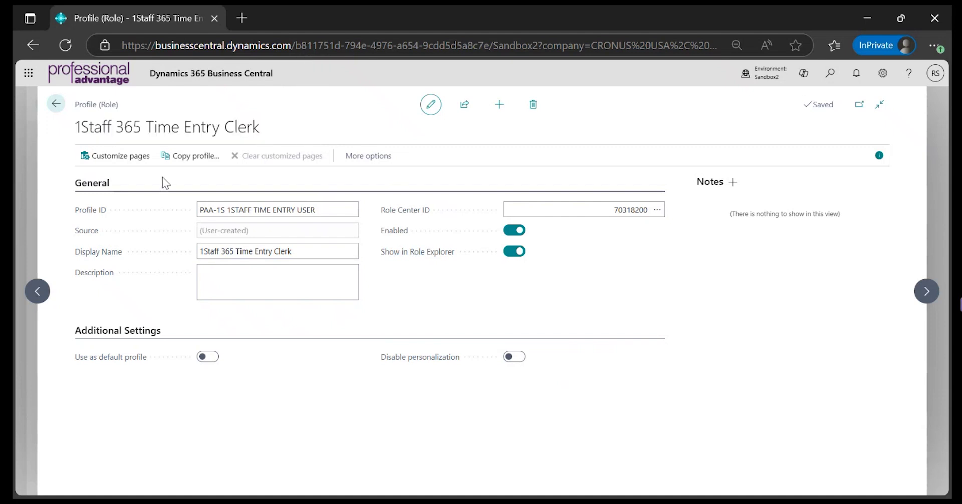
pyautogui.click(135, 156)
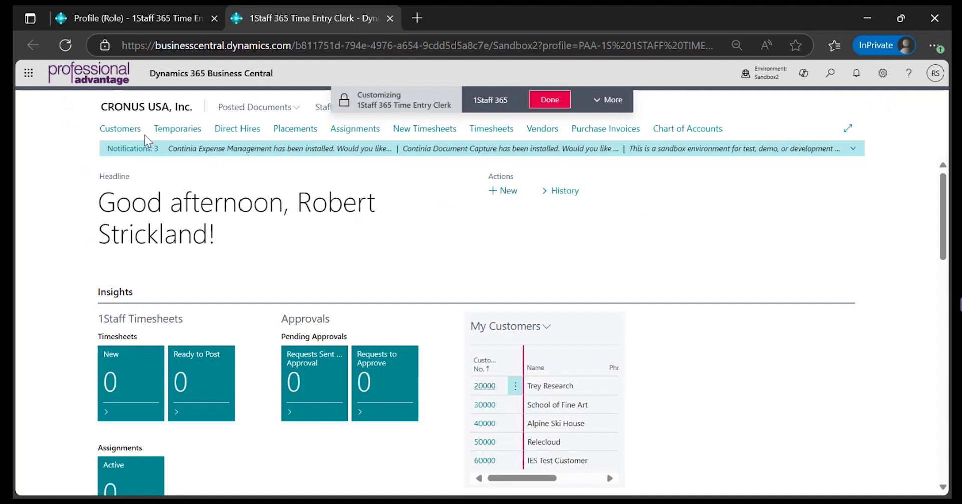
# Try to hide the Temporaries navigation link and unlock the 1Staff 365 page for customization.
pyautogui.moveTo(144, 136)
pyautogui.moveTo(427, 138)
pyautogui.click(205, 131)
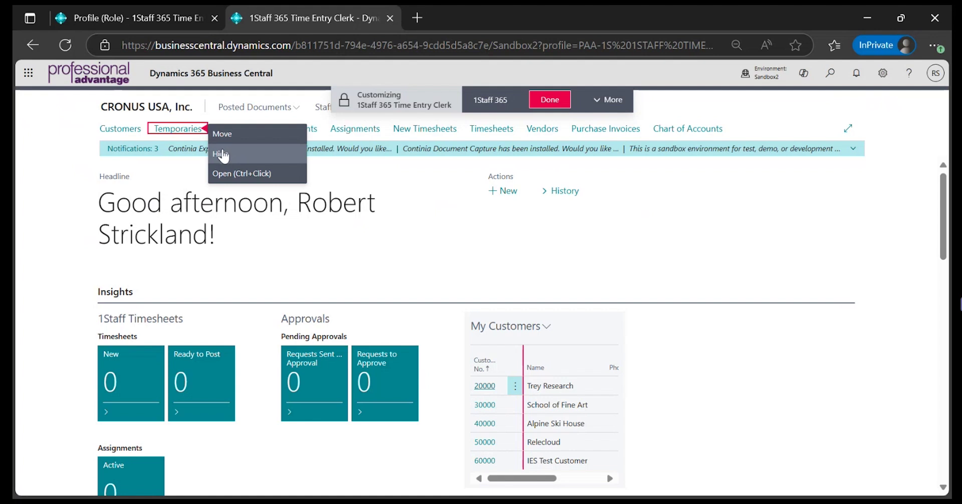
pyautogui.click(224, 160)
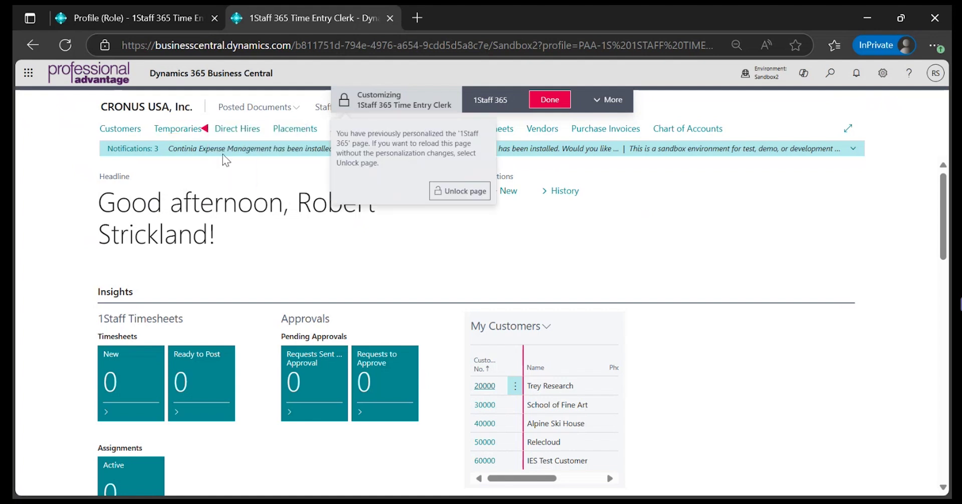
pyautogui.click(447, 190)
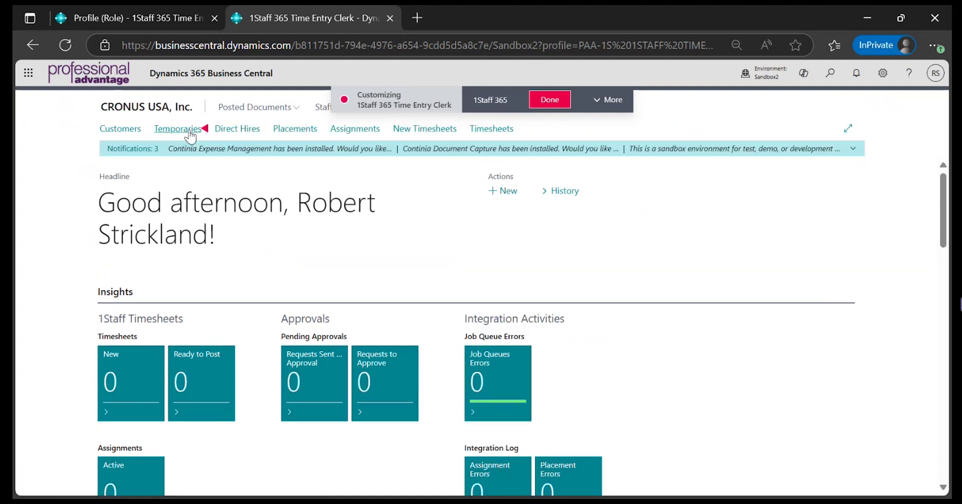
# Hide the Temporaries, Direct Hires, Placements and Assignments links from the role center's navigation.
pyautogui.click(203, 129)
pyautogui.click(228, 156)
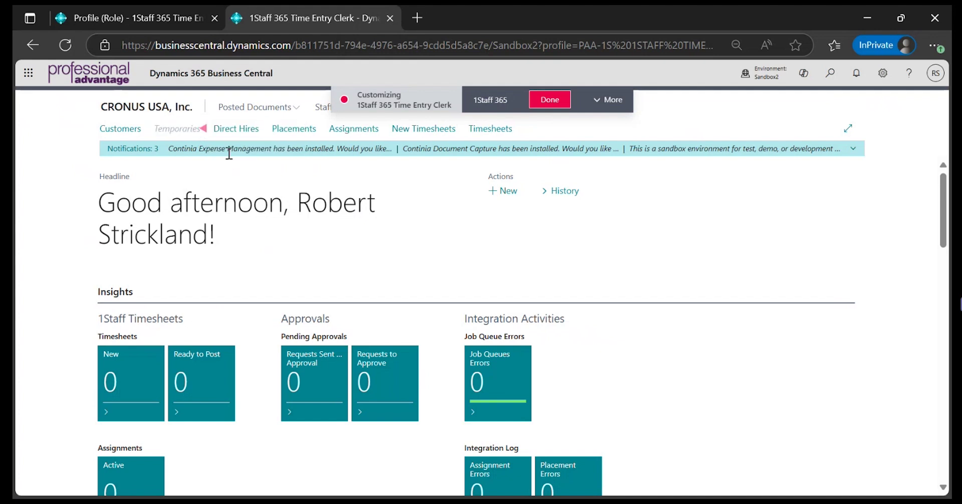
pyautogui.click(262, 129)
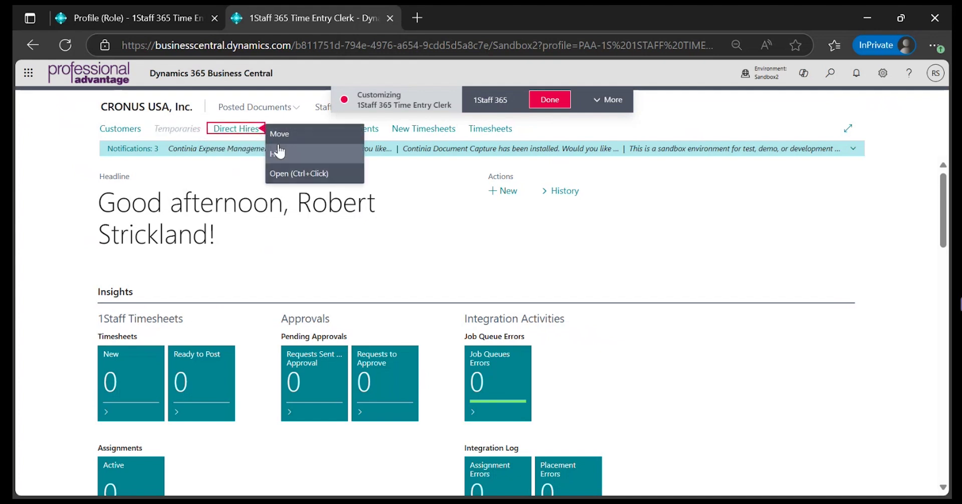
pyautogui.click(283, 154)
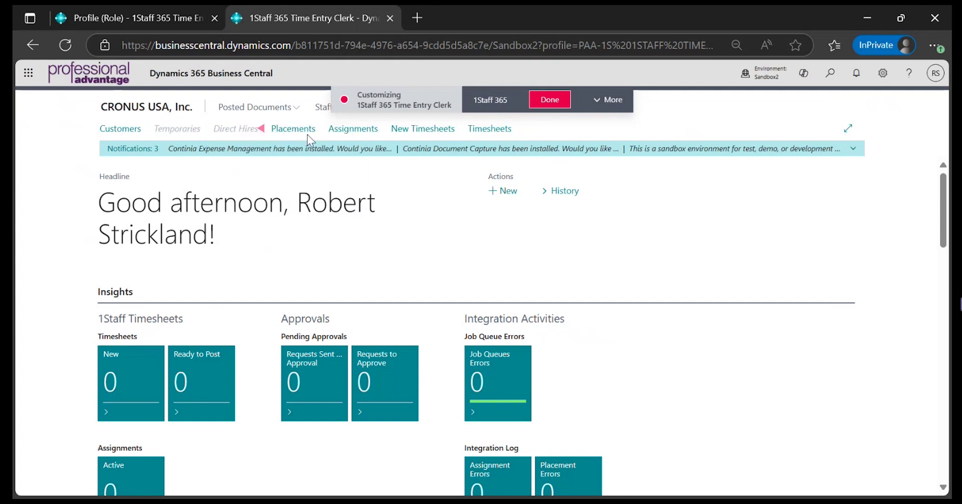
pyautogui.click(323, 139)
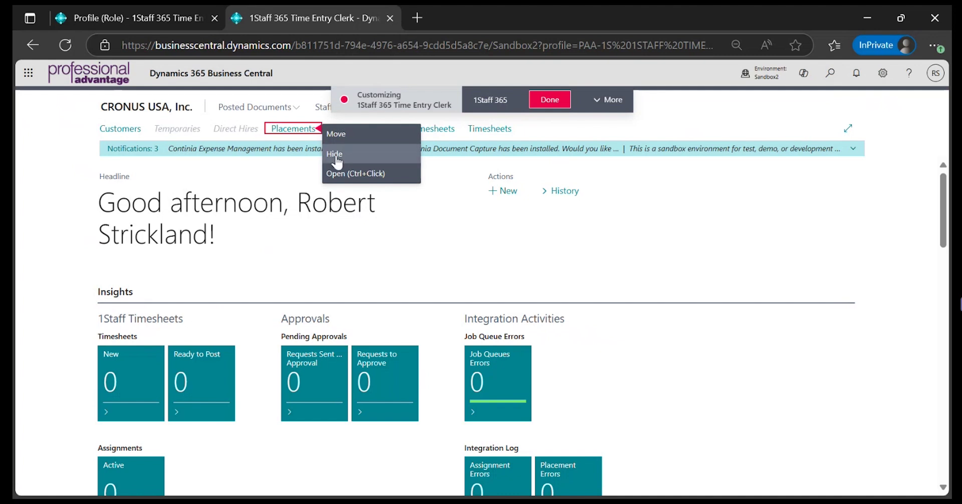
pyautogui.click(334, 154)
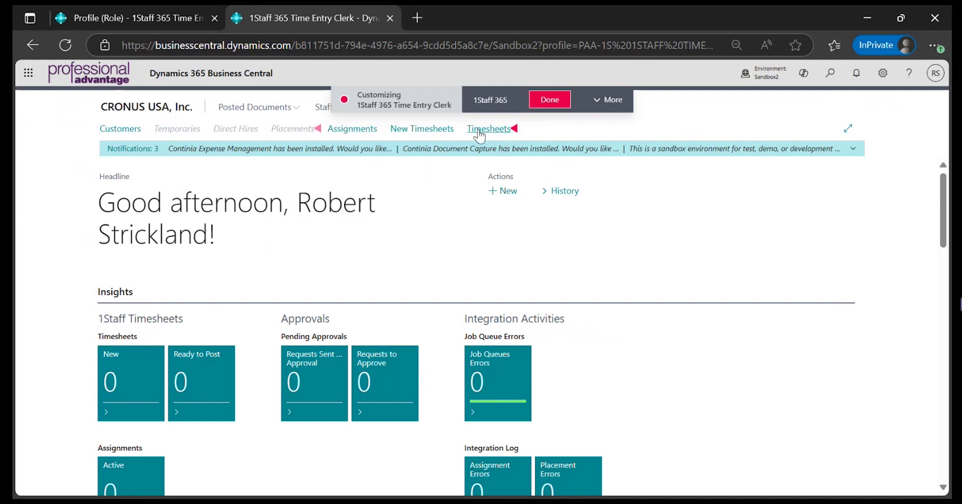
pyautogui.click(381, 130)
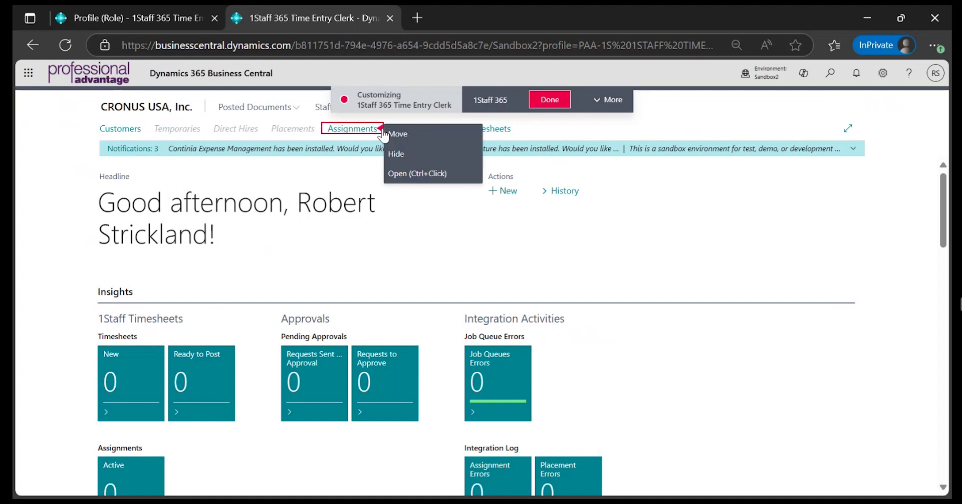
pyautogui.click(398, 153)
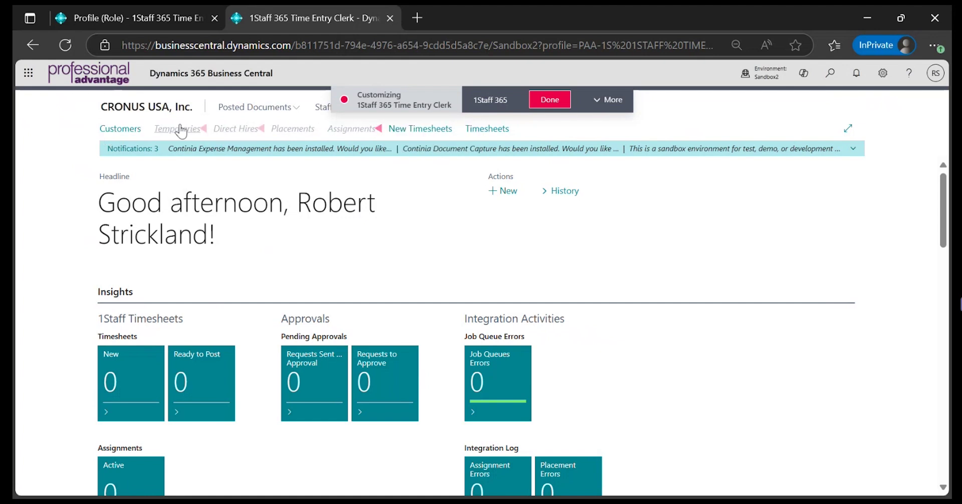
# Finish customizing the 1Staff 365 Time Entry Clerk profile and save the changes.
pyautogui.moveTo(457, 135)
pyautogui.click(540, 100)
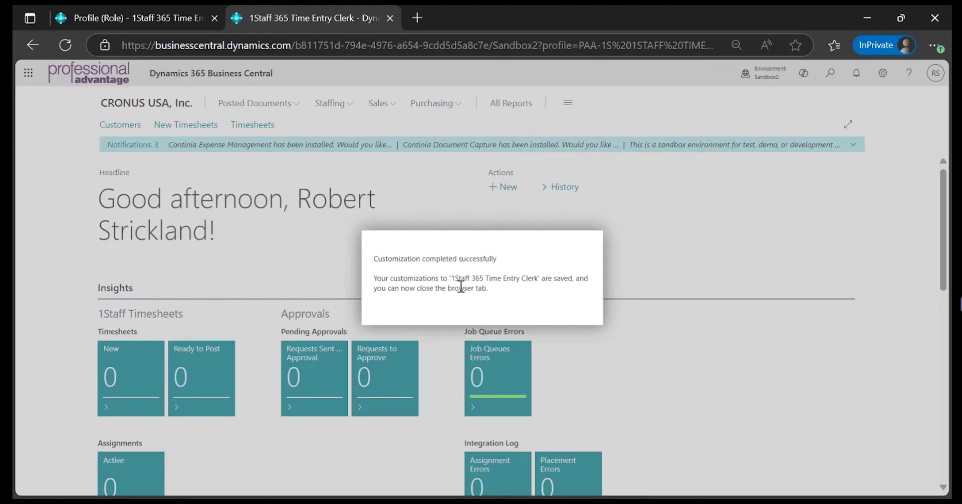
pyautogui.moveTo(445, 279); pyautogui.dragTo(563, 276)
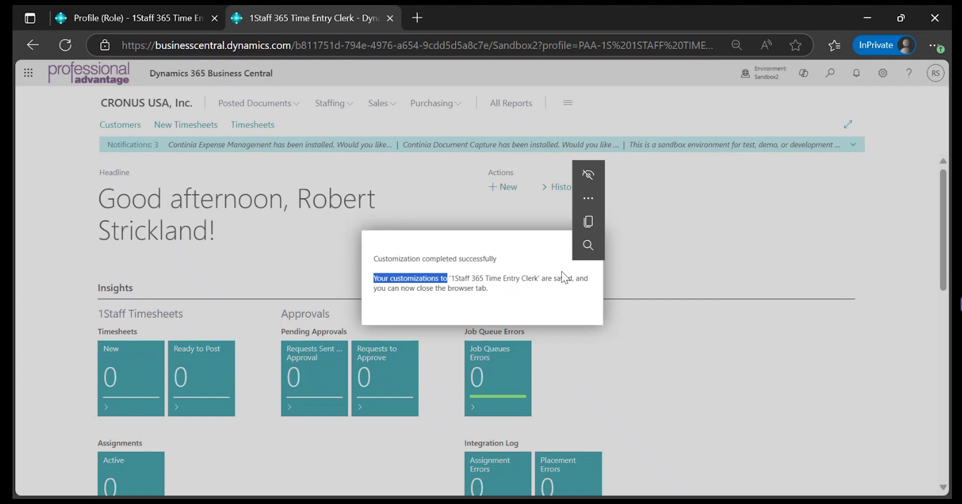
# Close the finished customization session and return from the profile record to the role center home page.
pyautogui.moveTo(447, 278); pyautogui.dragTo(565, 278)
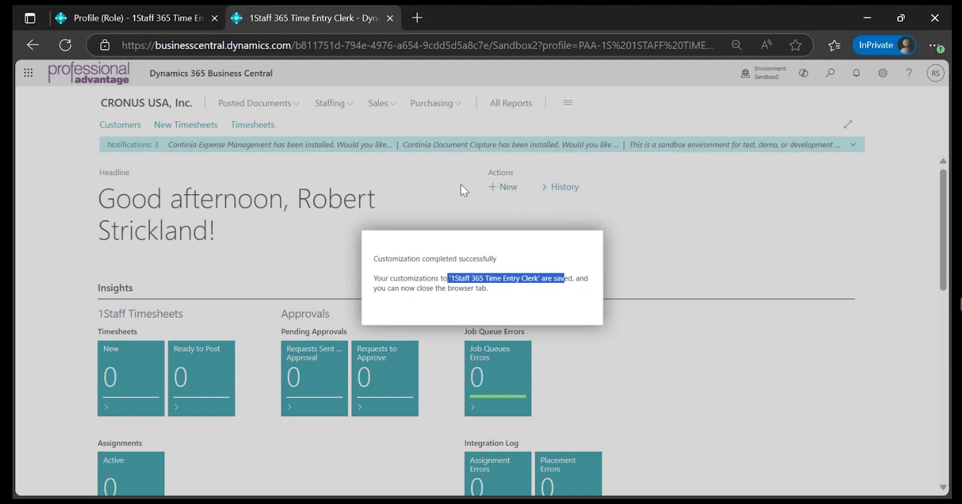
pyautogui.hotkey('ctrl', 'w')
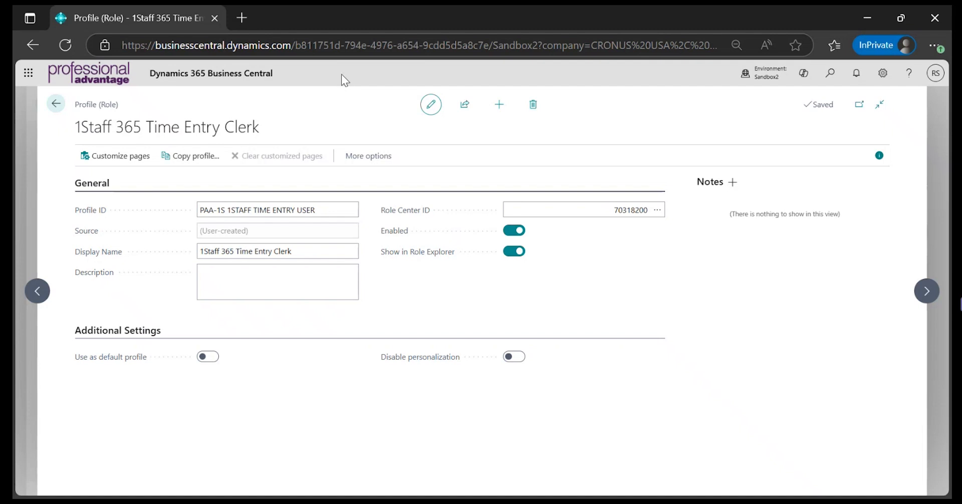
pyautogui.click(56, 107)
pyautogui.click(55, 106)
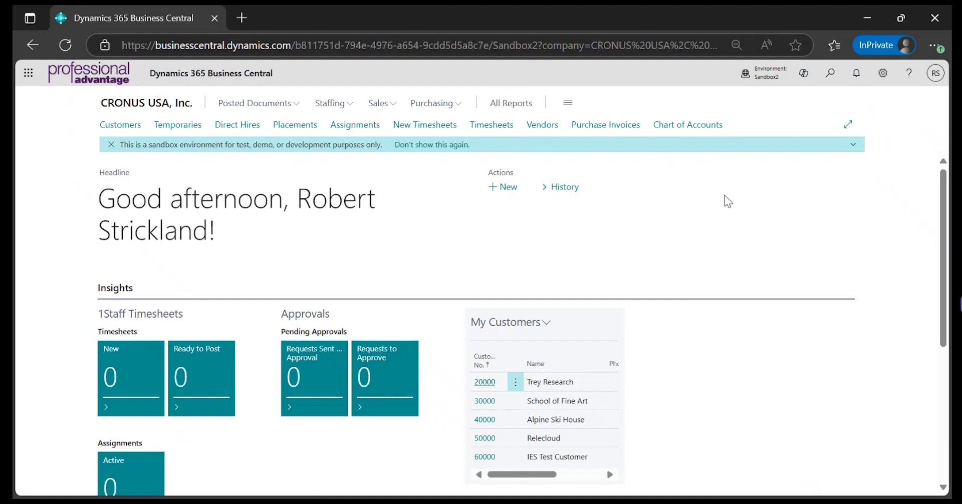
# Switch the user's own role to 1Staff 365 Time Entry Clerk in My Settings and apply it.
pyautogui.click(882, 75)
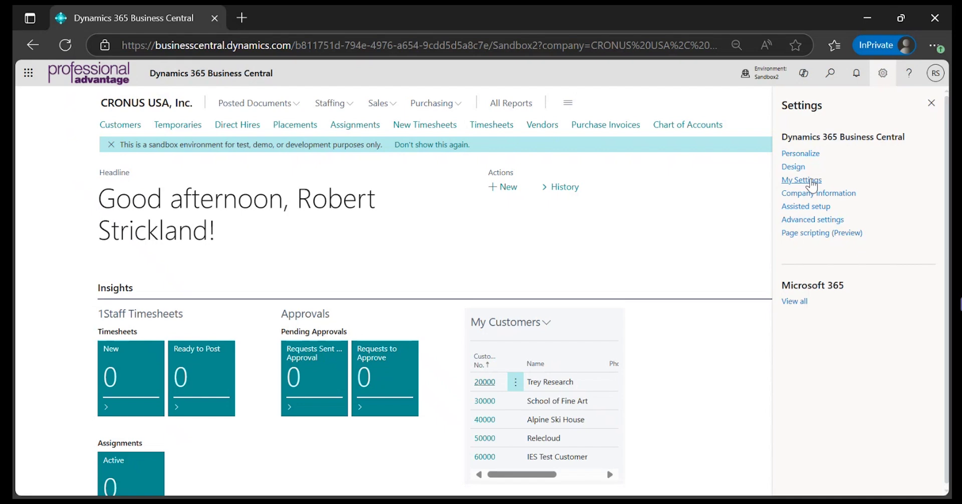
pyautogui.click(811, 180)
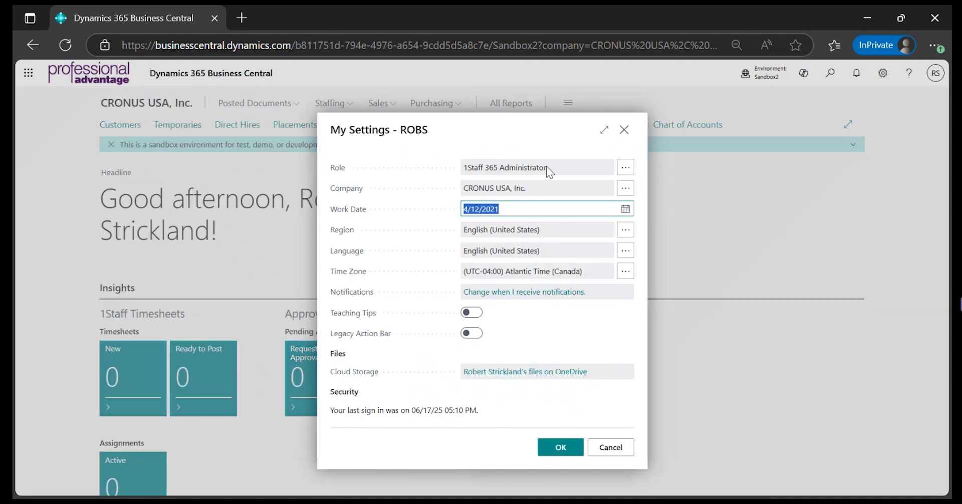
pyautogui.moveTo(555, 168); pyautogui.dragTo(446, 170)
pyautogui.click(624, 169)
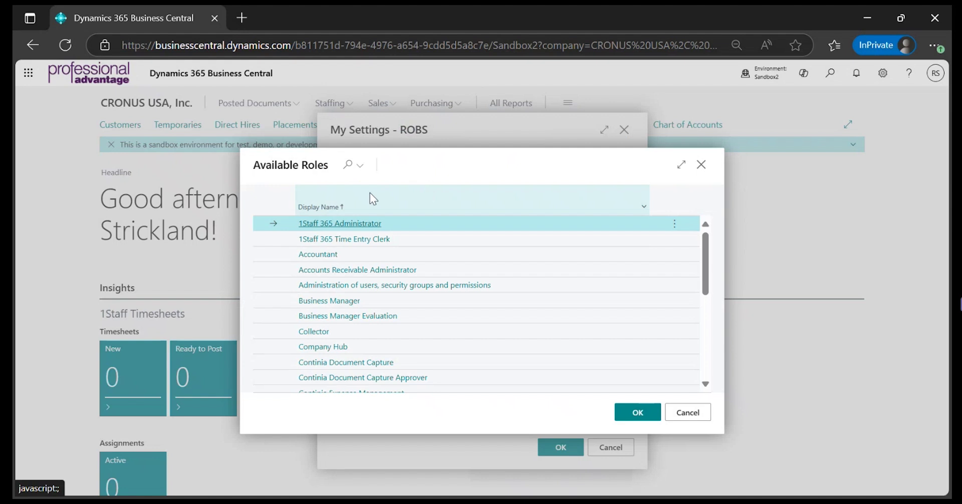
pyautogui.click(358, 240)
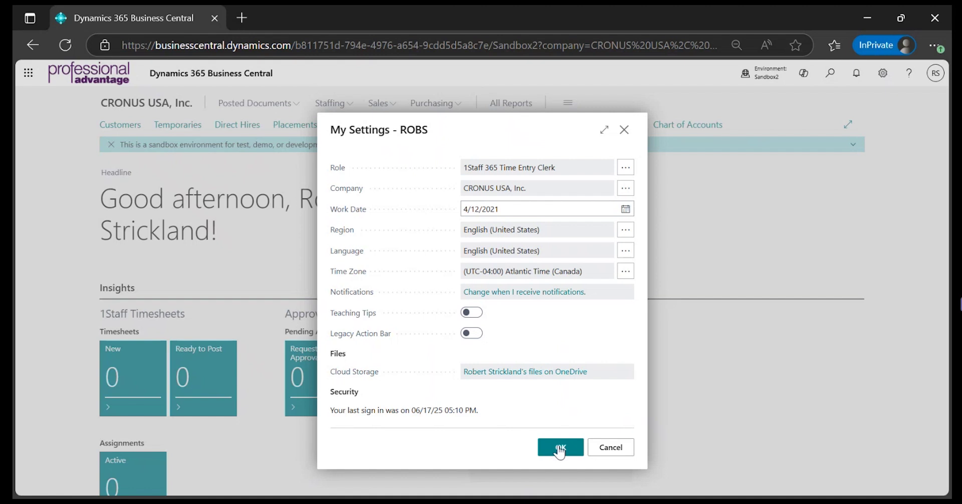
pyautogui.click(560, 447)
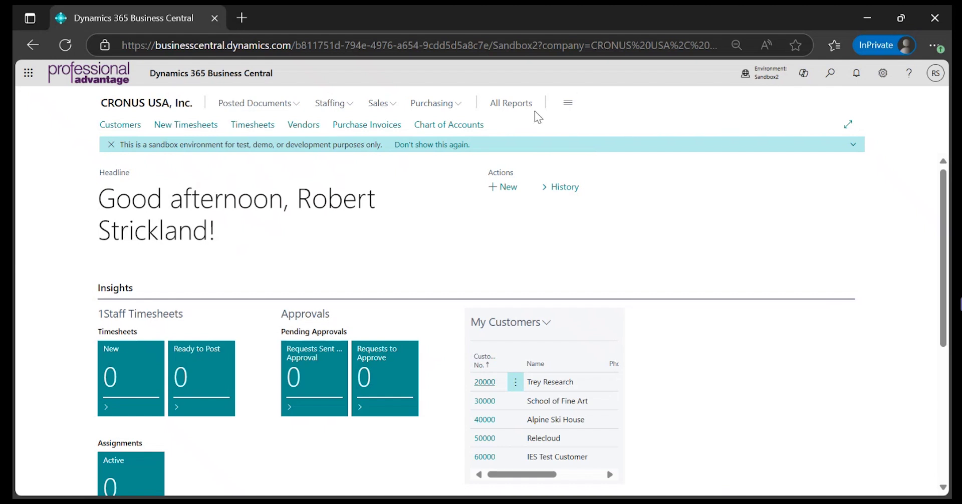
# Check the assigned role in My Settings and leave the settings without making changes.
pyautogui.click(882, 73)
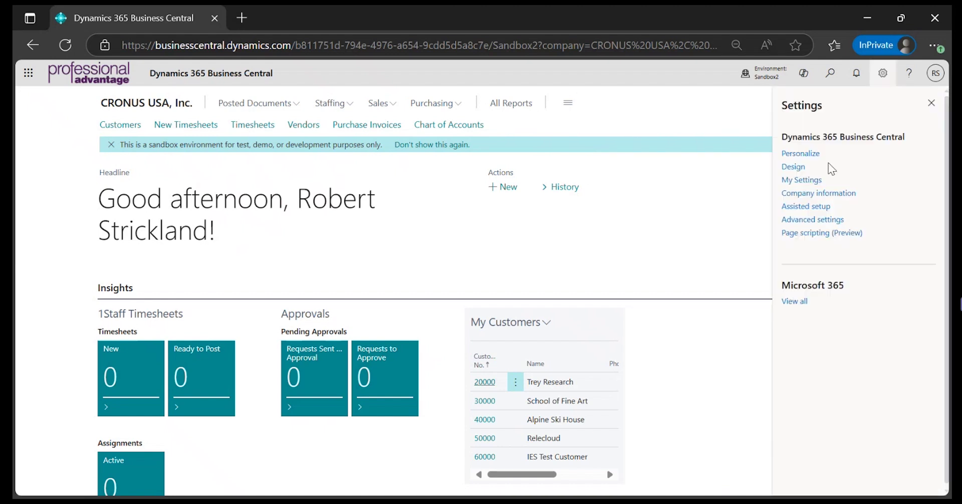
pyautogui.click(812, 179)
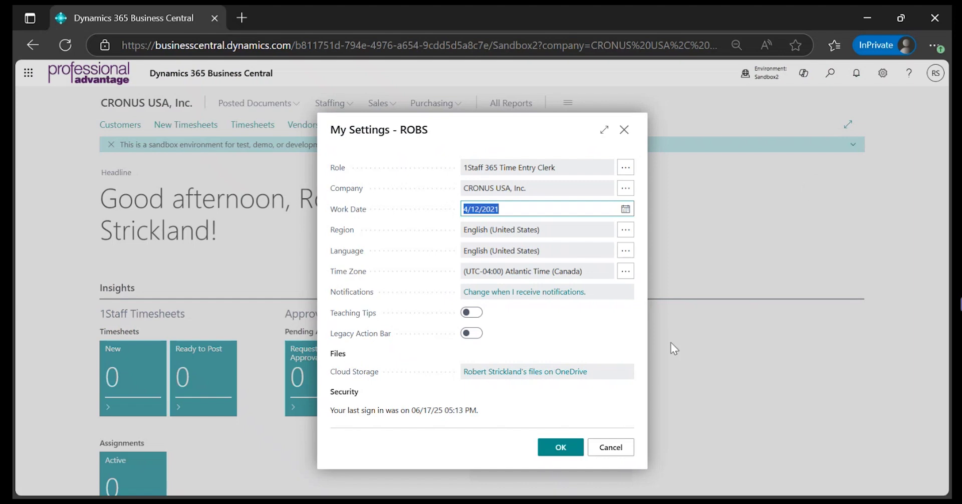
pyautogui.click(611, 448)
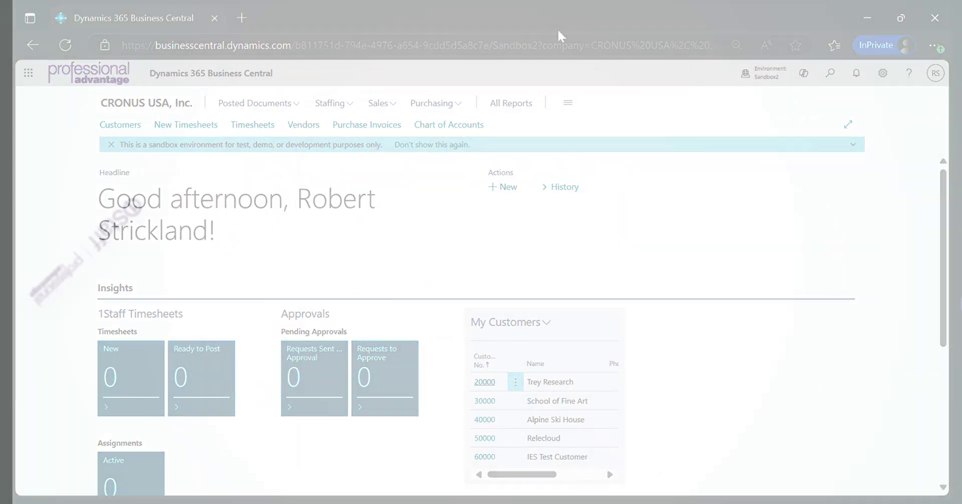